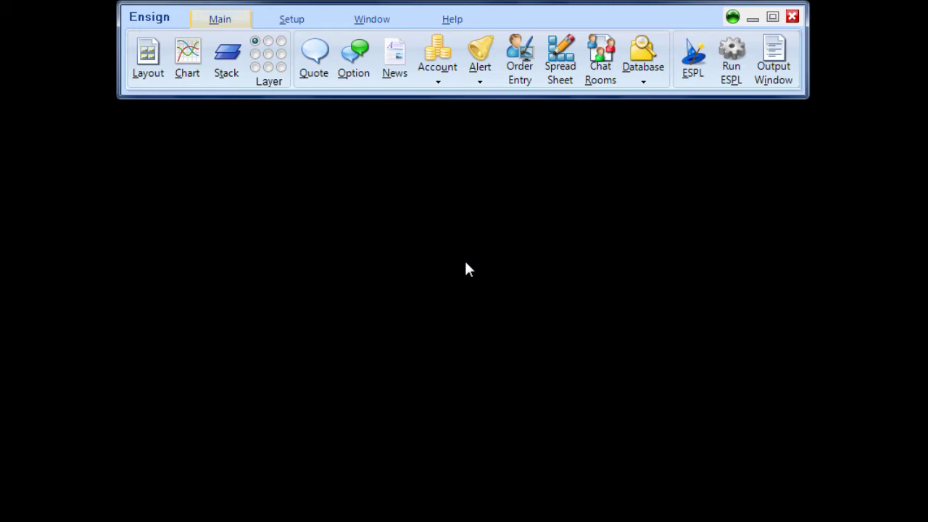
- Open a quote window and view the FXCM, Interactive Brokers and eSignal vendor quote pages
left_click(326, 78)
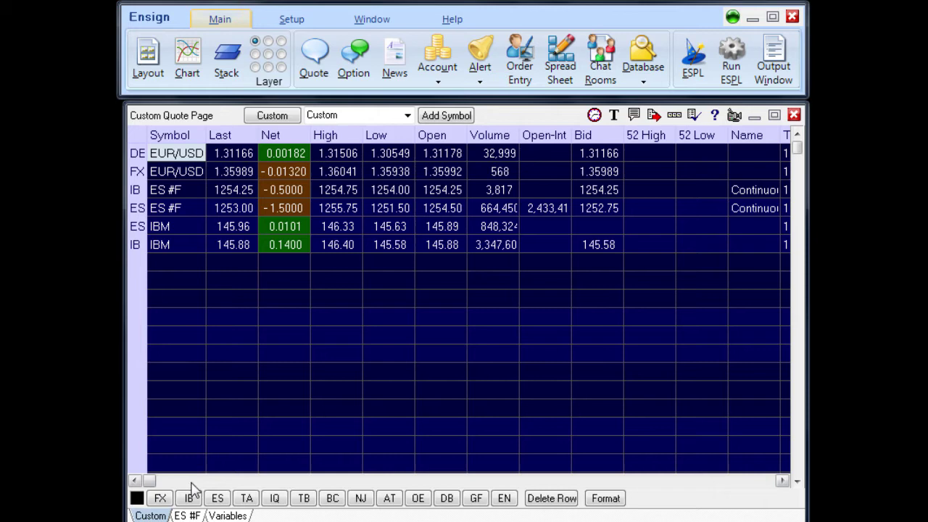
left_click(161, 499)
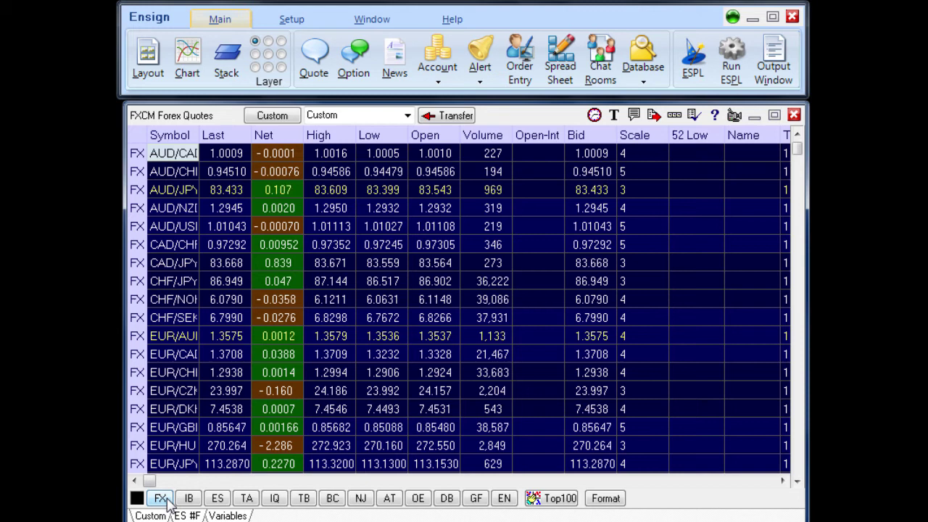
left_click(191, 501)
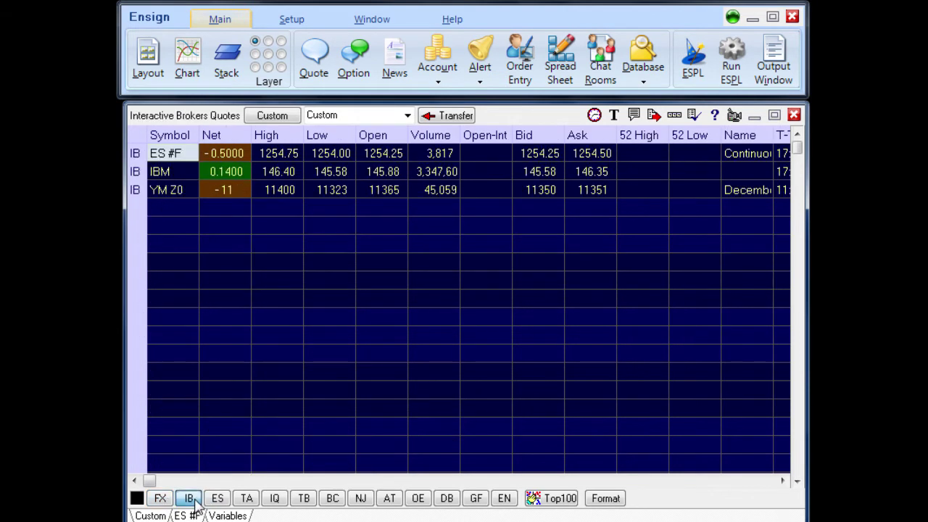
left_click(218, 500)
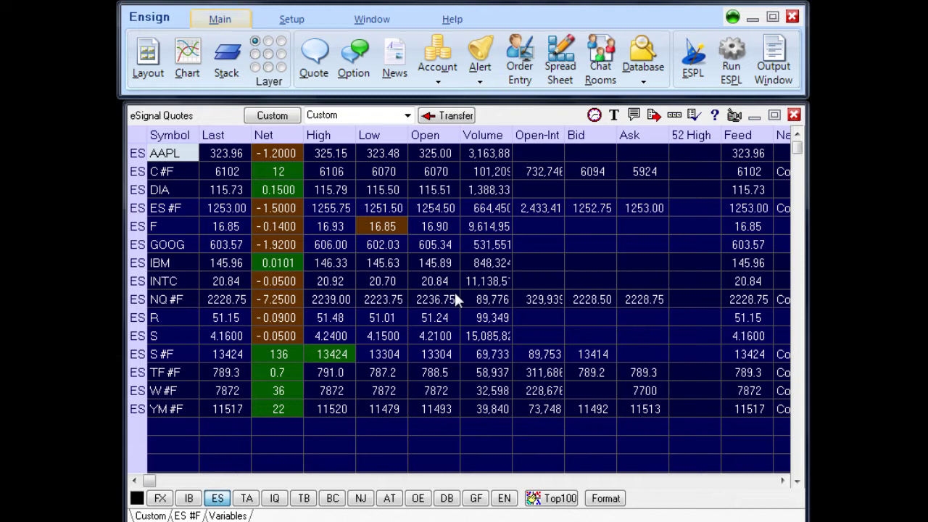
- Examine the eSignal symbol list in the vendor feed setup, and close the setup window
left_click(304, 22)
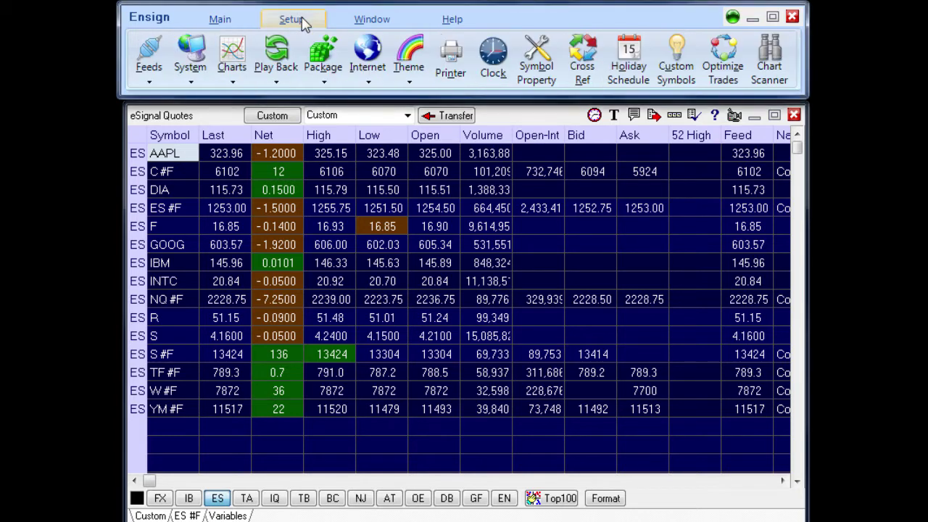
left_click(149, 58)
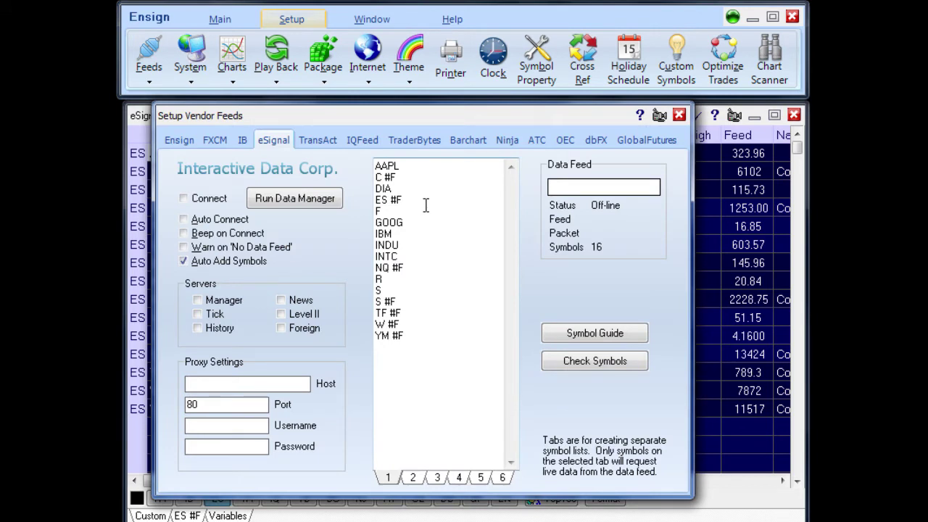
left_click(679, 115)
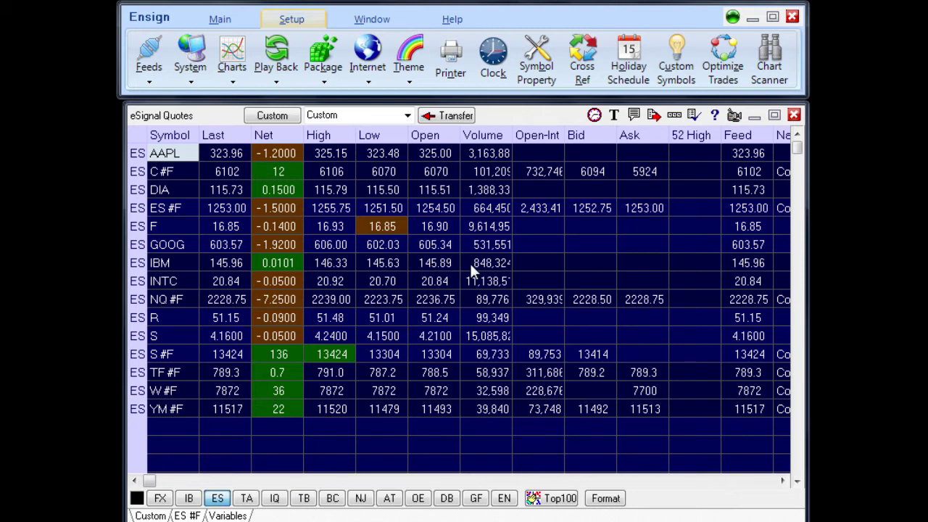
- Return to the Custom quote page and create a new custom quote page named Stocks
left_click(294, 118)
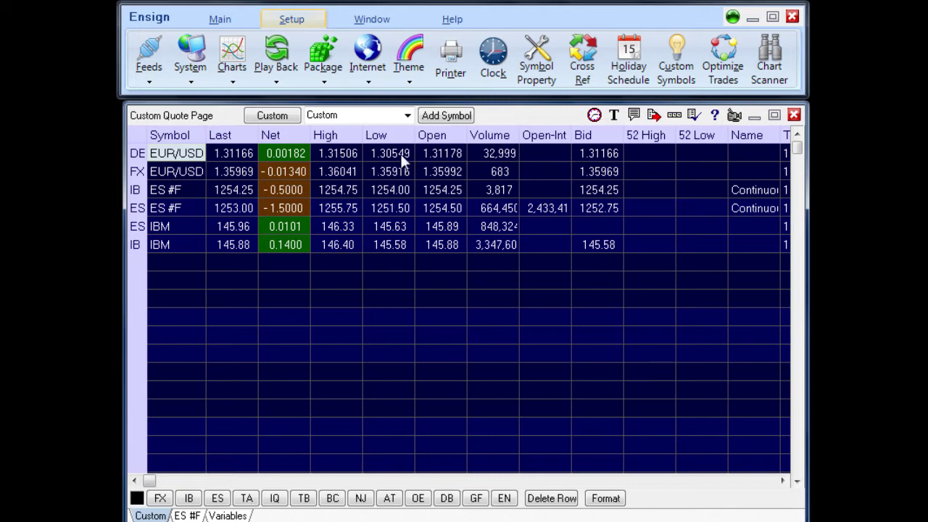
left_click(407, 117)
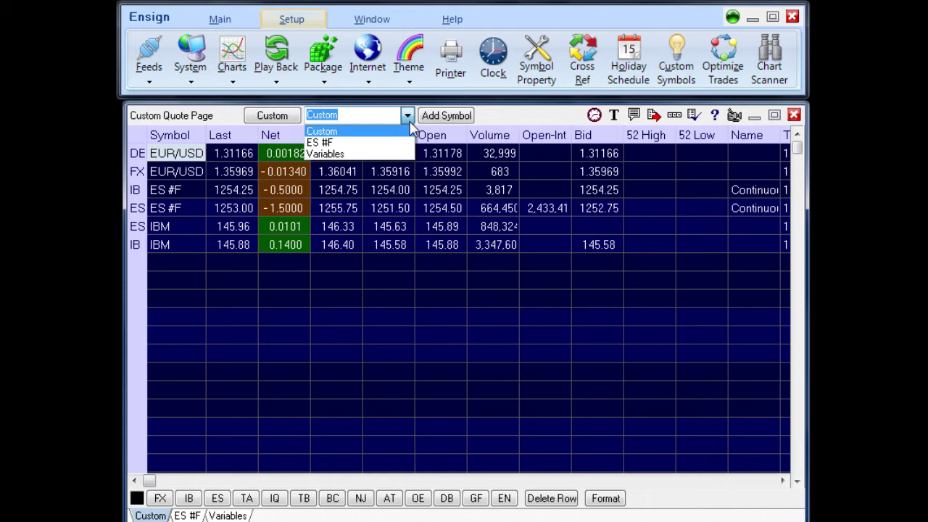
left_click(410, 119)
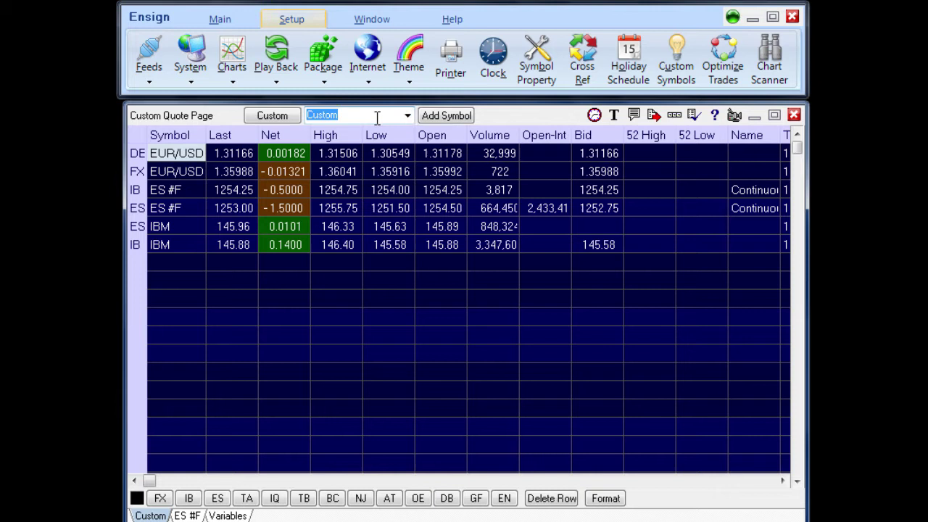
double_click(381, 118)
type("Stocks")
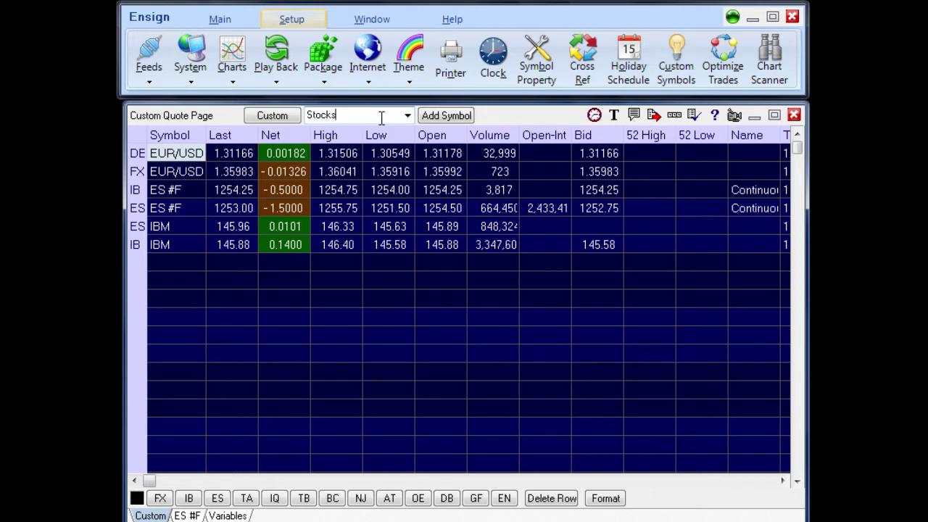
key("Return")
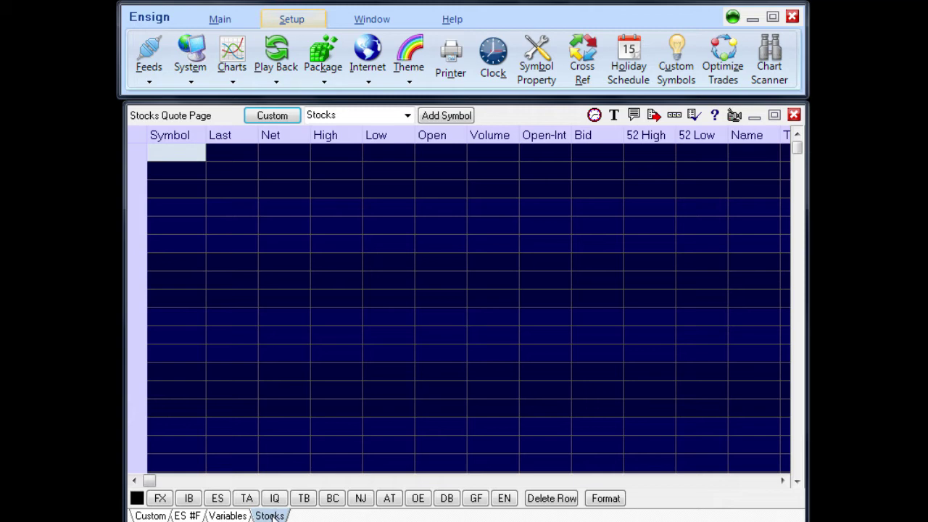
- Look through the Variables, ES #F and Stocks quote pages, ending back on the Custom page
left_click(231, 515)
left_click(190, 515)
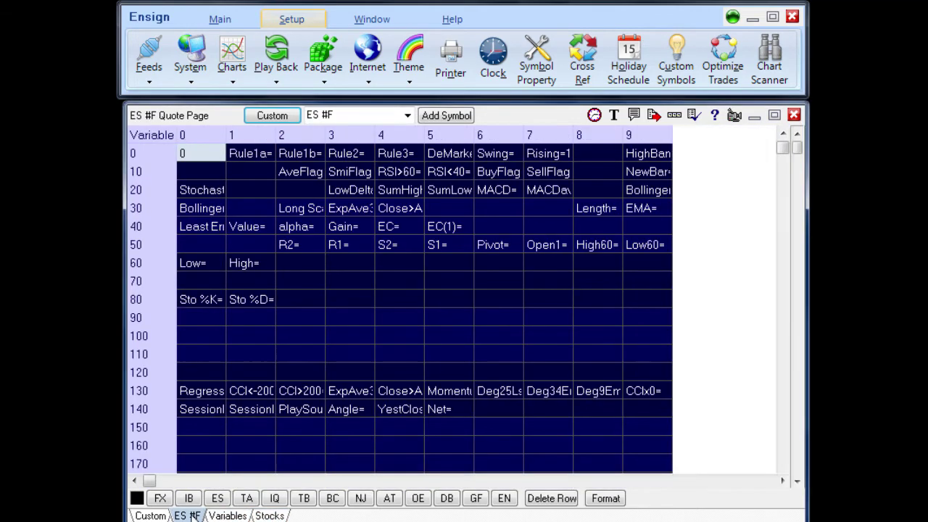
left_click(263, 516)
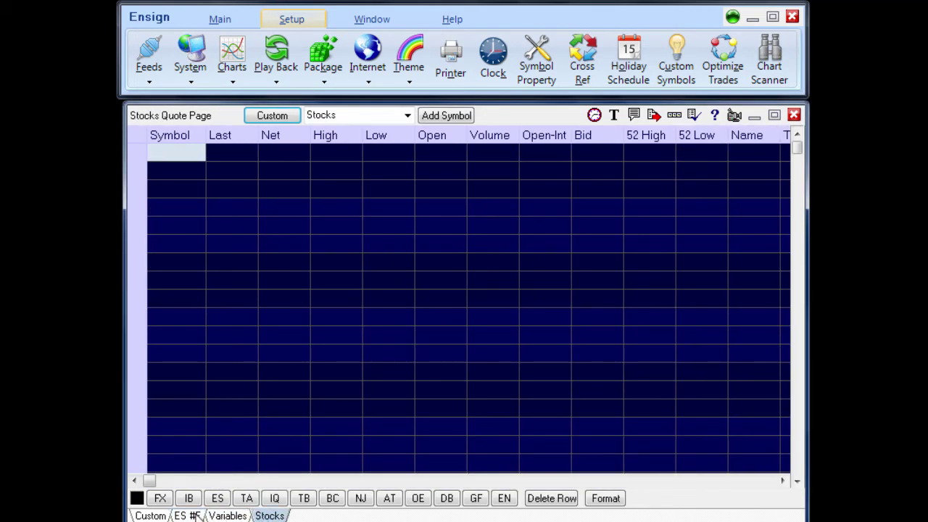
left_click(164, 515)
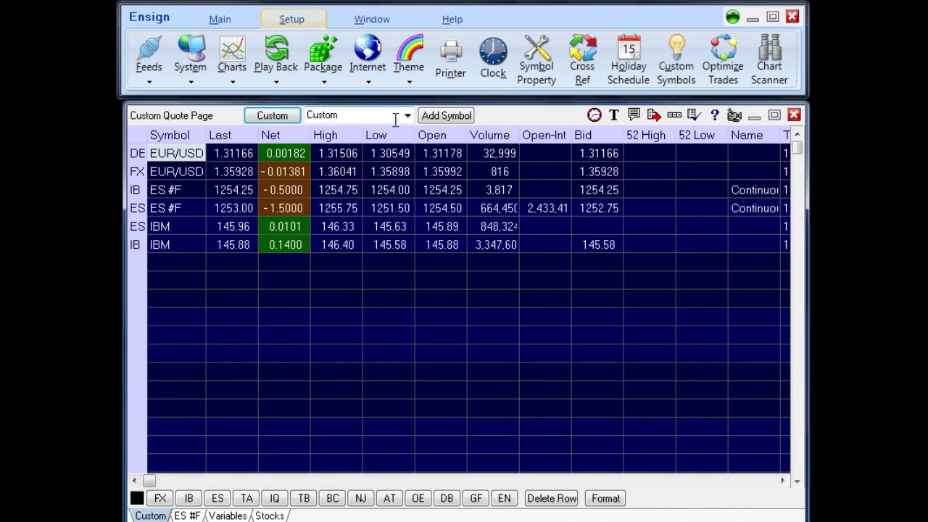
left_click(408, 115)
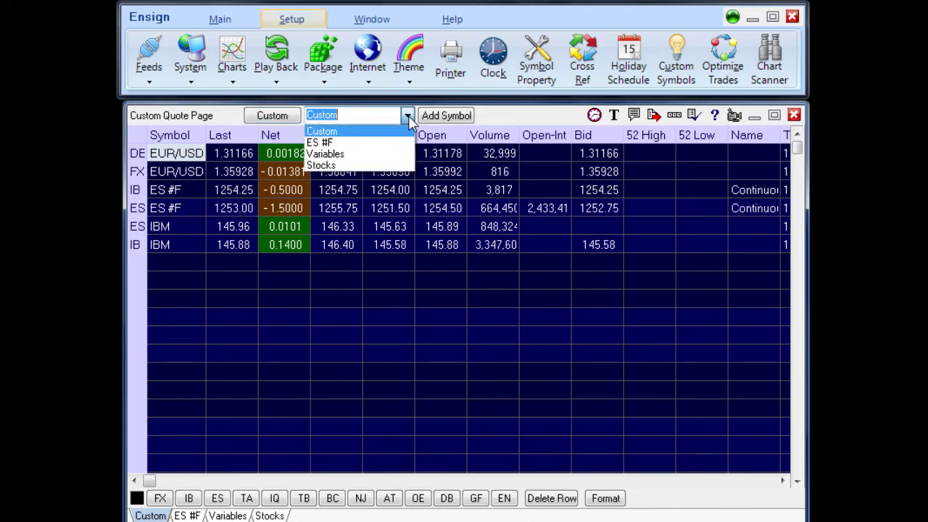
left_click(388, 154)
left_click(408, 116)
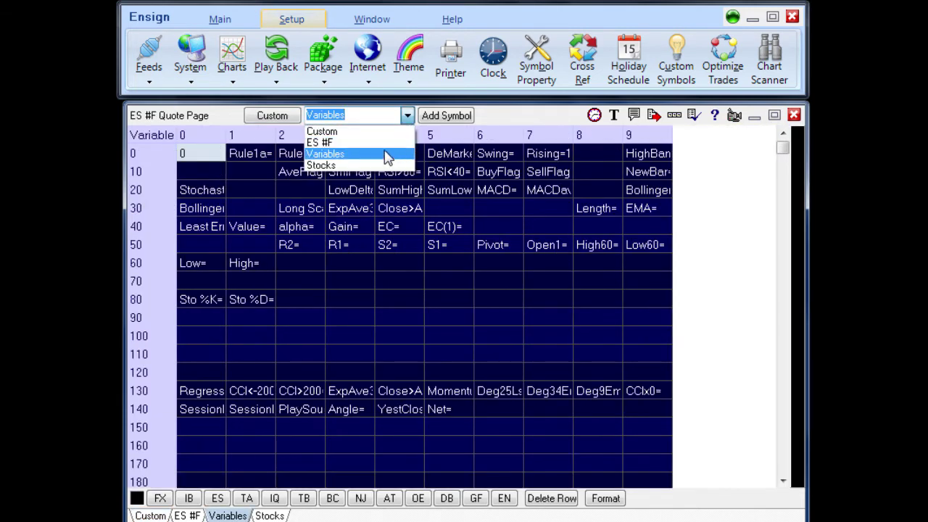
left_click(379, 131)
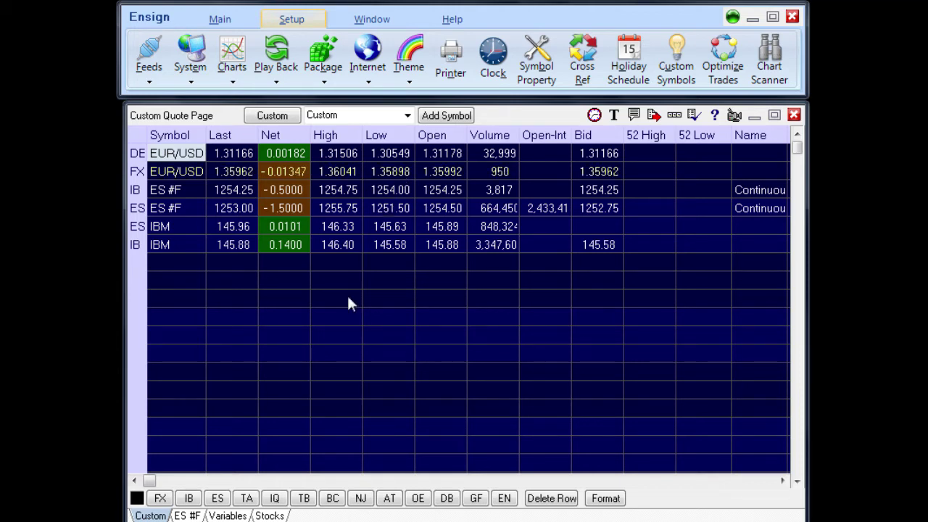
- Transfer the GOOG symbol from the eSignal quotes to the Custom quote page and display that page
left_click(218, 499)
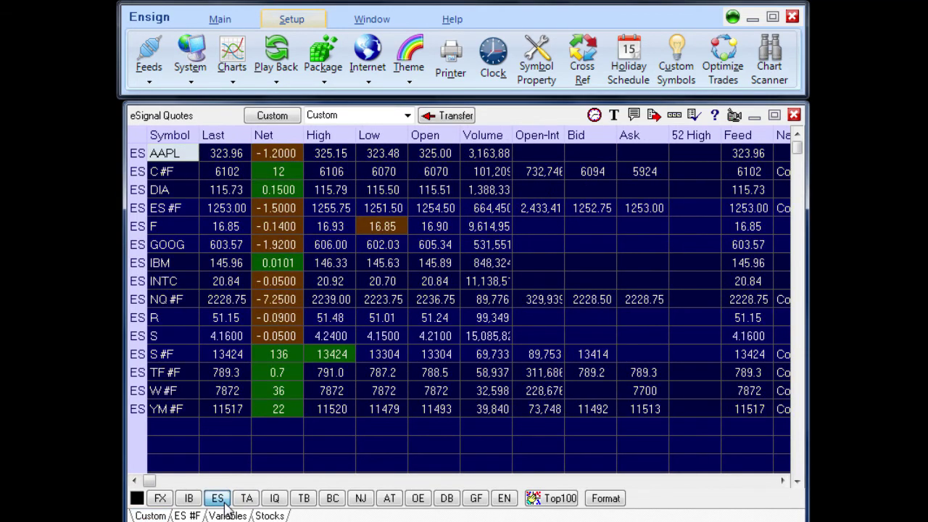
left_click(174, 246)
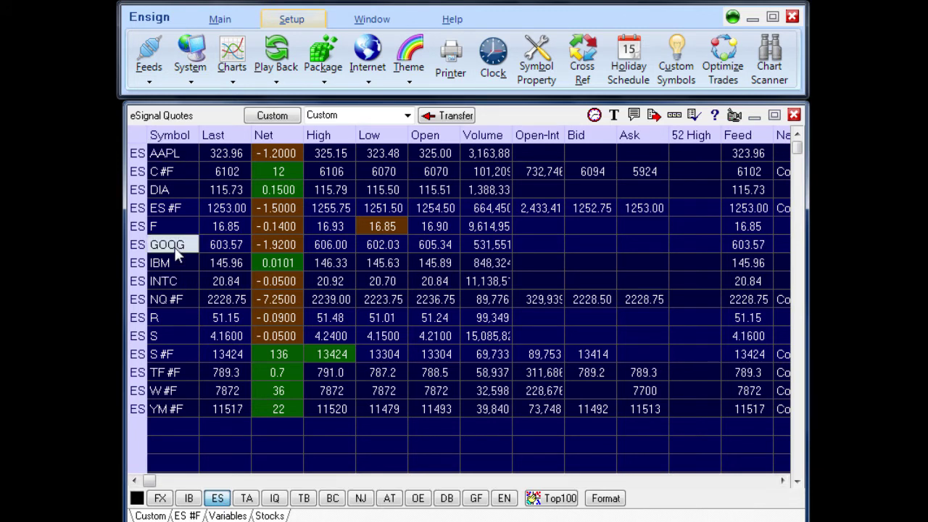
left_click(437, 117)
left_click(273, 116)
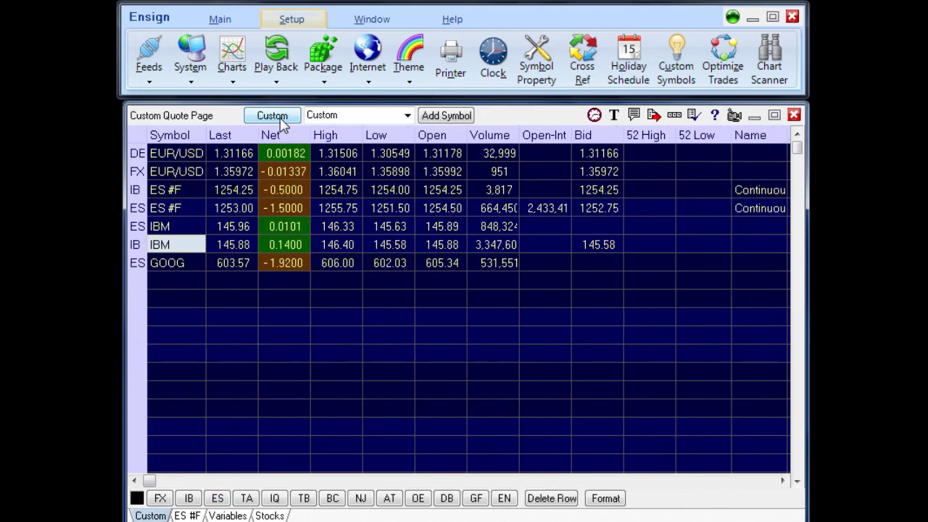
- Transfer the block of eSignal symbols from IBM through S #F to the Custom quote page and display that page
left_click(217, 498)
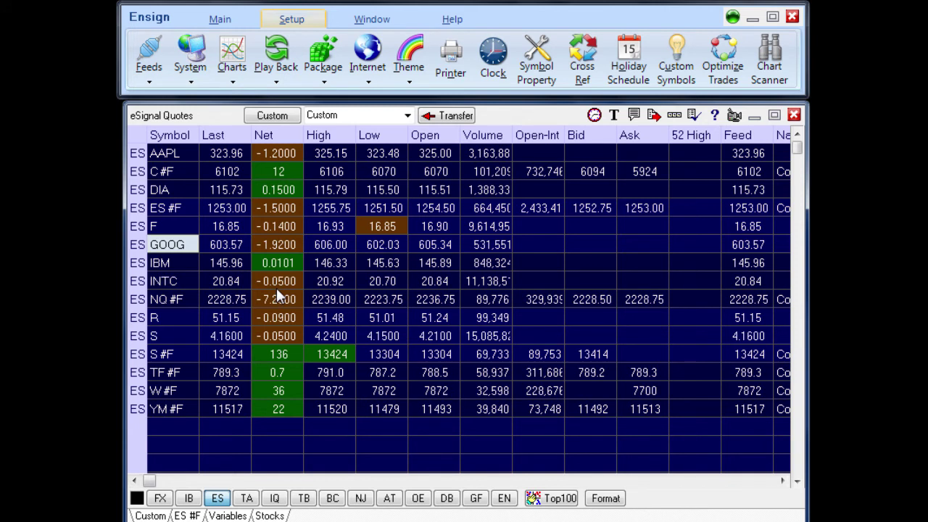
left_click_drag(179, 262, 181, 354)
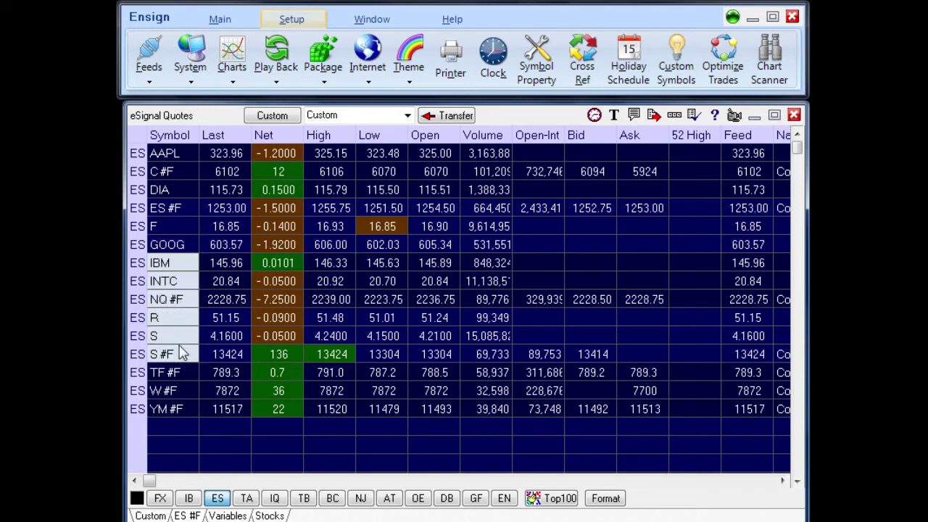
left_click(450, 116)
left_click(293, 118)
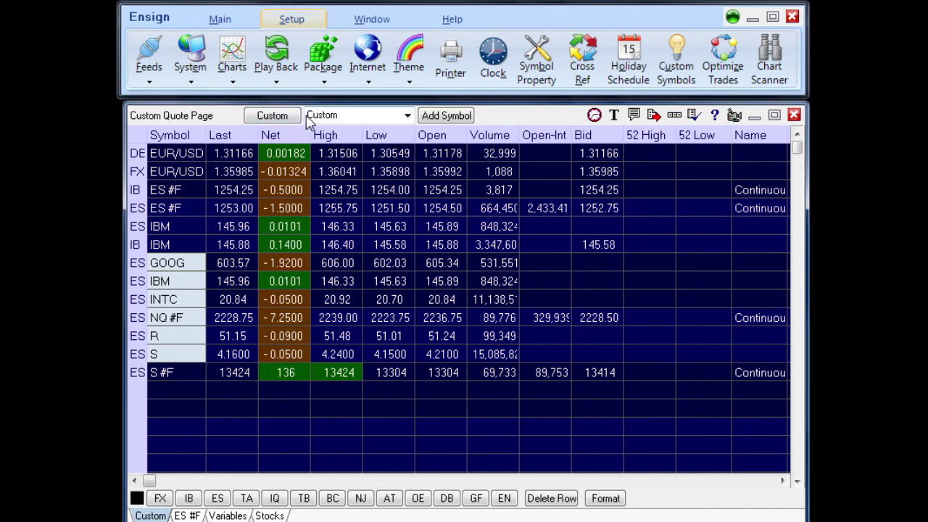
- Add the symbol AAPL from the eSignal feed to the Custom quote page, and close the symbol entry form
left_click(444, 117)
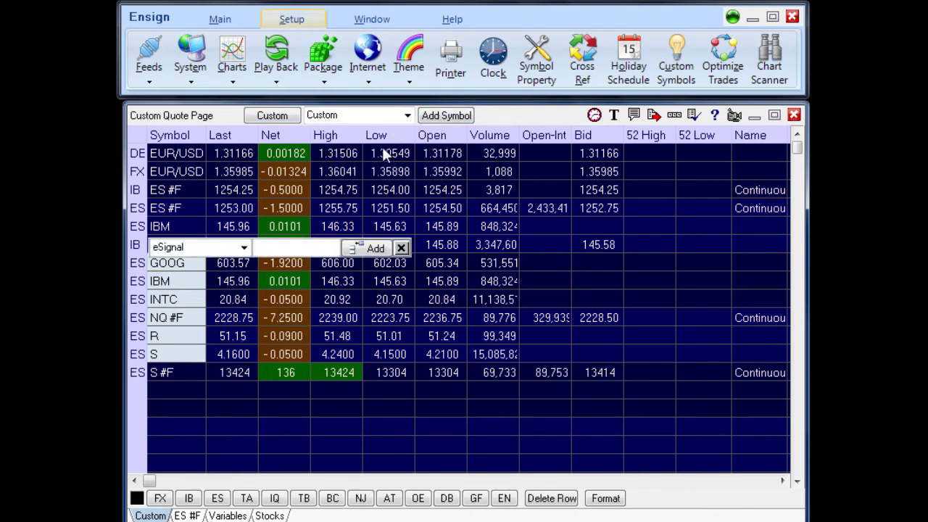
left_click(247, 250)
left_click(223, 299)
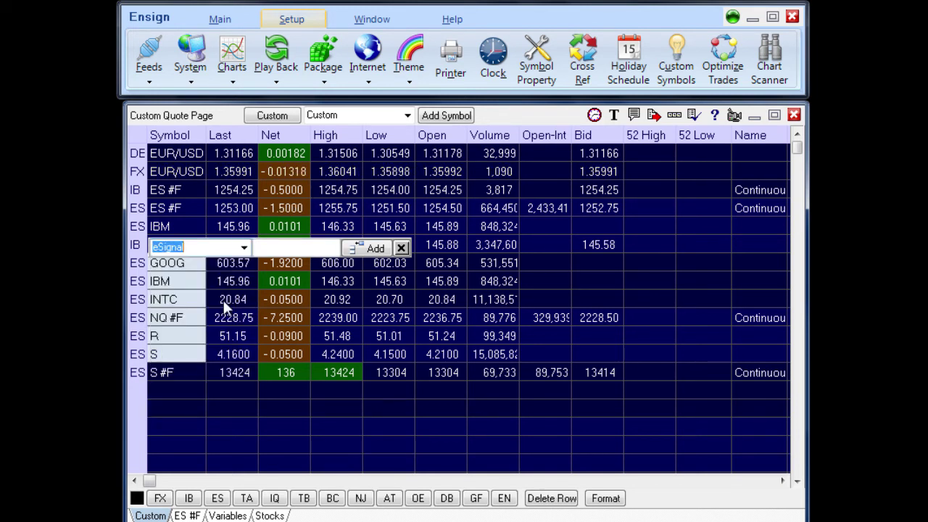
left_click(285, 249)
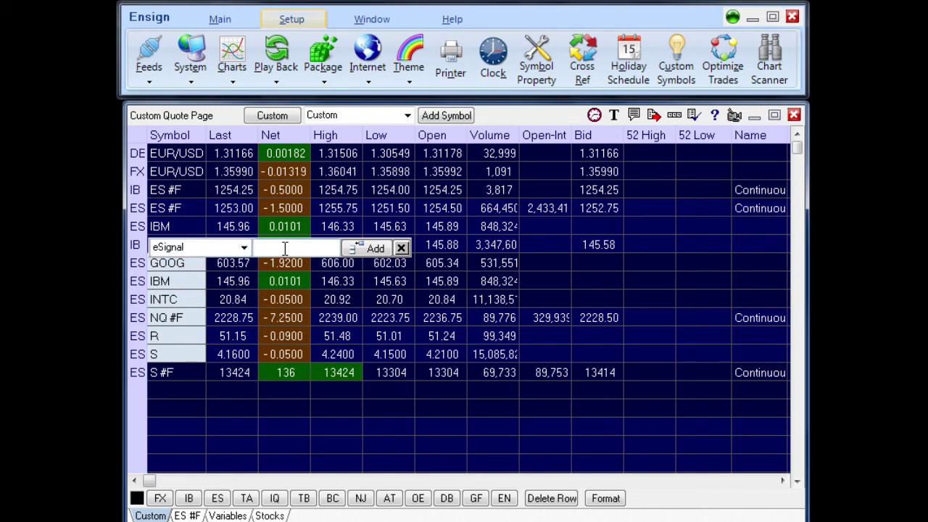
type("AAPL")
key("Return")
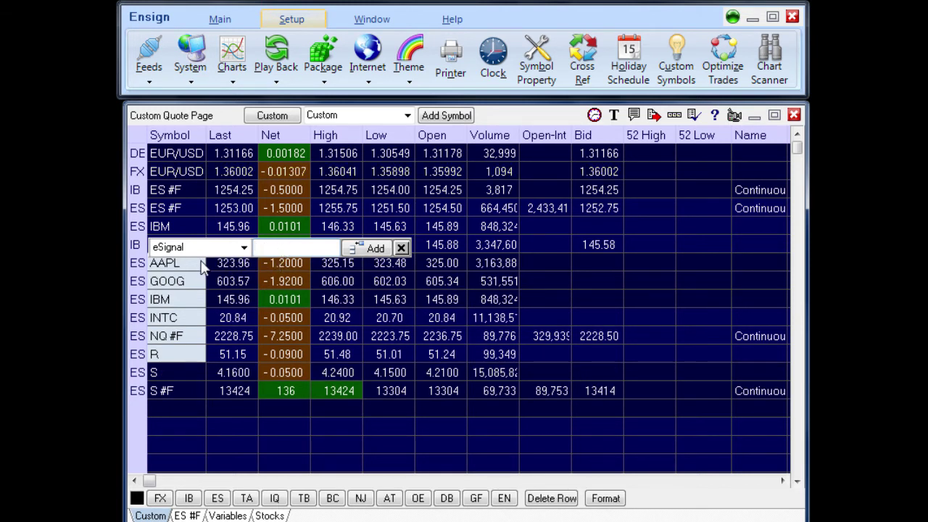
left_click(401, 249)
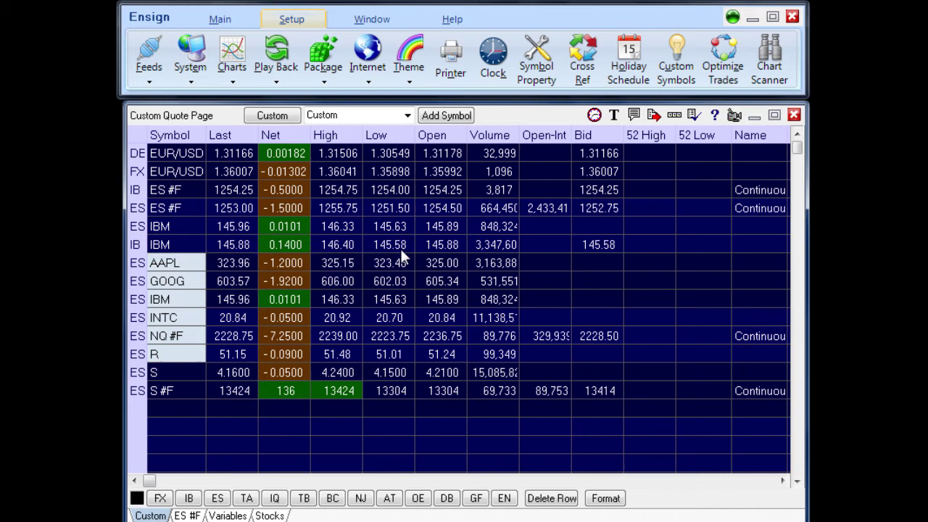
- Rearrange the Custom page, moving the lower eSignal IBM row above the eSignal ES #F row and the Volume column before High
left_click(394, 279)
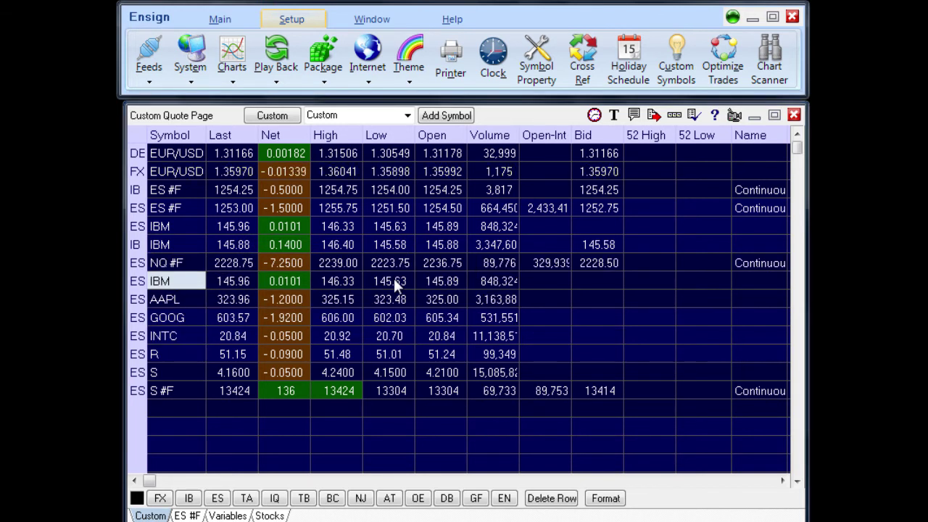
left_click_drag(136, 281, 137, 208)
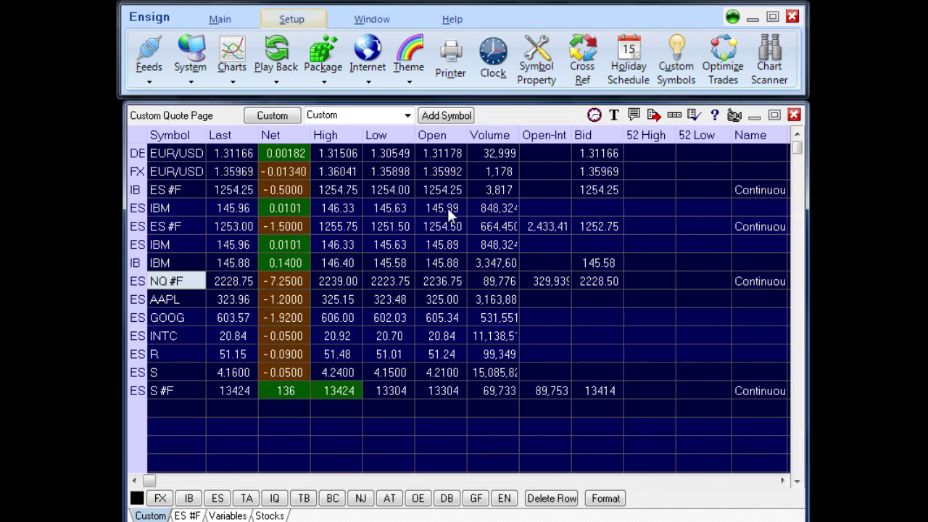
left_click_drag(490, 135, 338, 133)
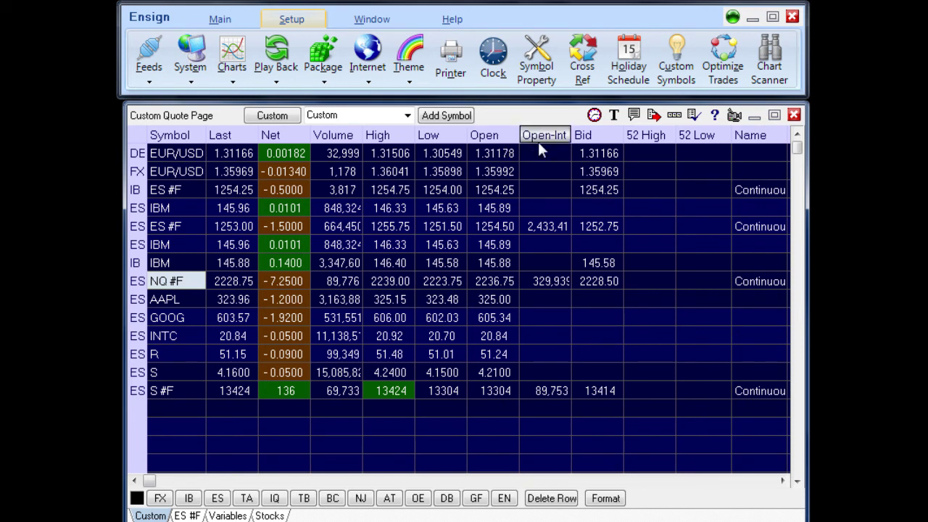
- Replace the Bid column on the Custom quote page with the T-Time field
double_click(589, 137)
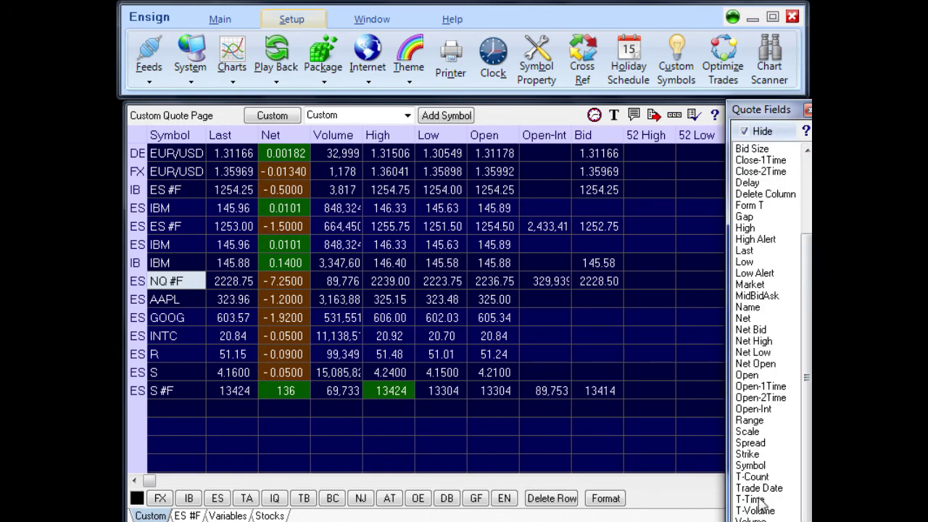
left_click(753, 499)
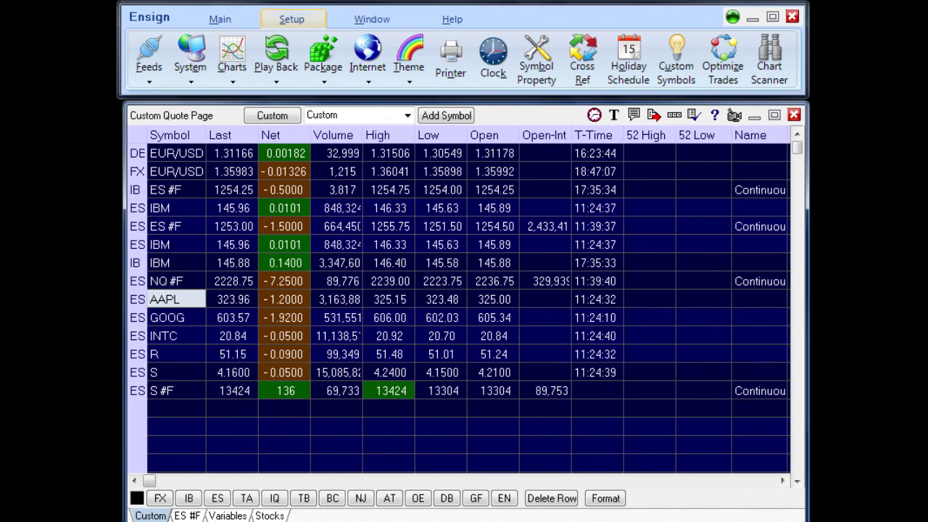
right_click(467, 158)
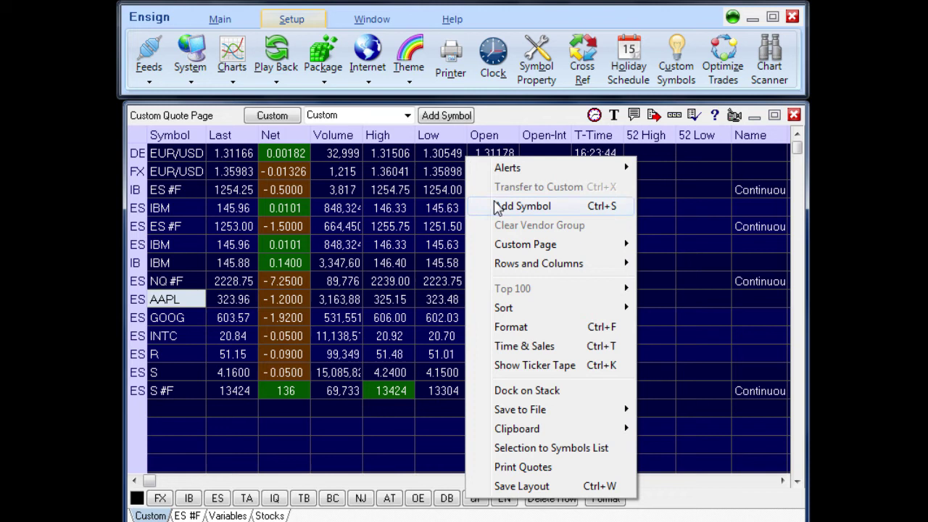
mouse_move(524, 251)
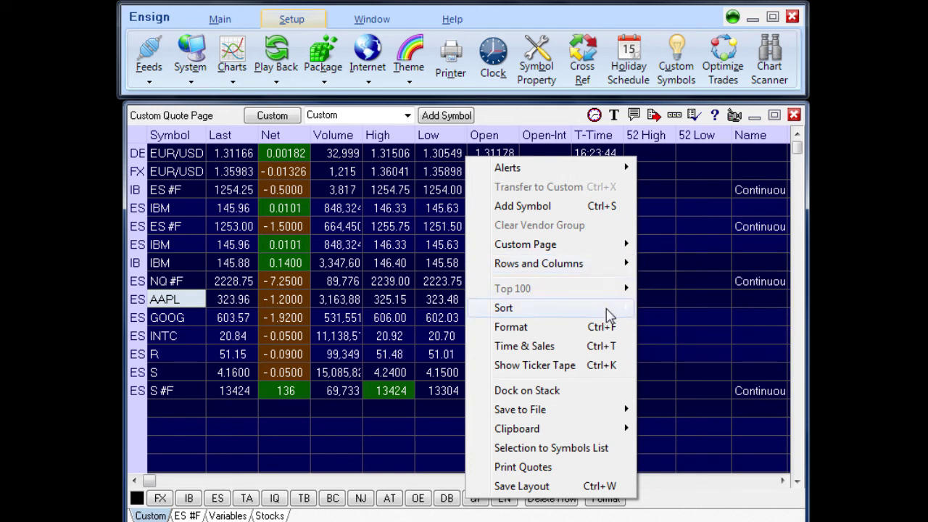
mouse_move(607, 316)
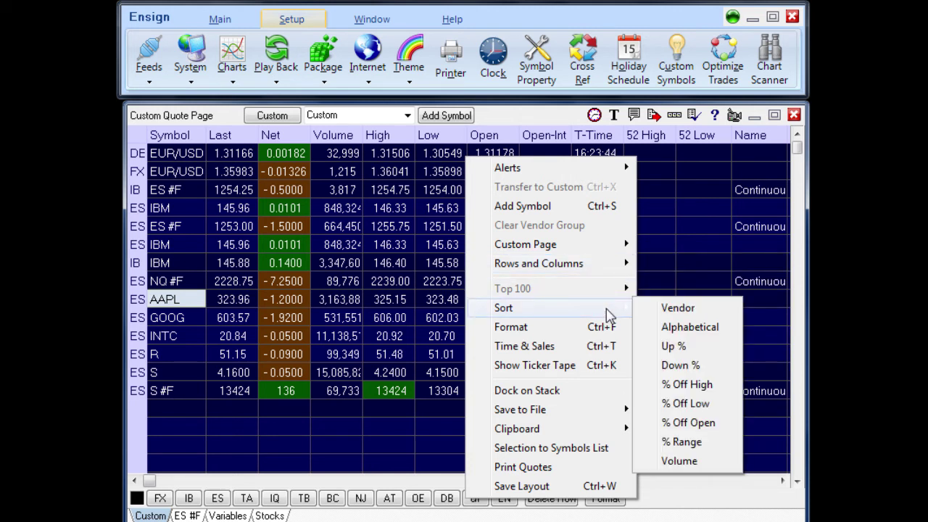
left_click(652, 264)
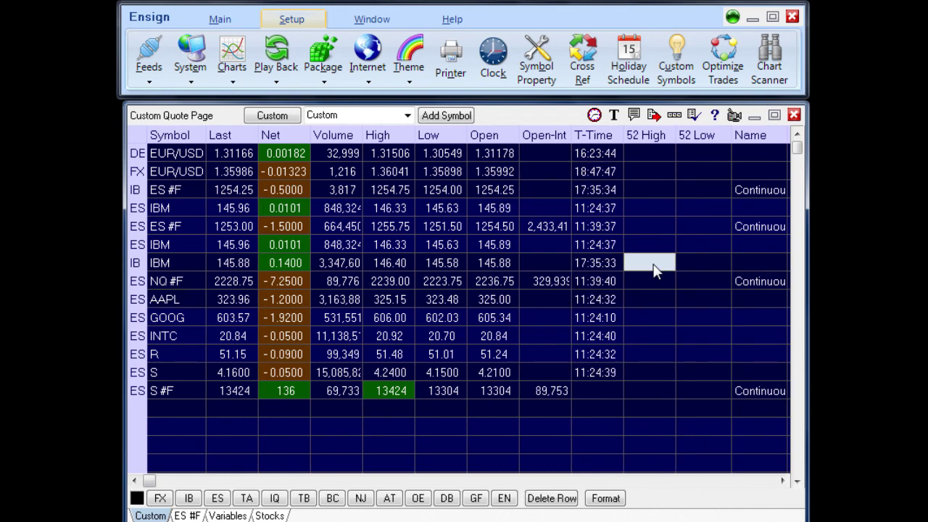
- Open the quote page's properties to examine its color, band and update settings, and close them
left_click(695, 116)
left_click_drag(702, 138, 470, 140)
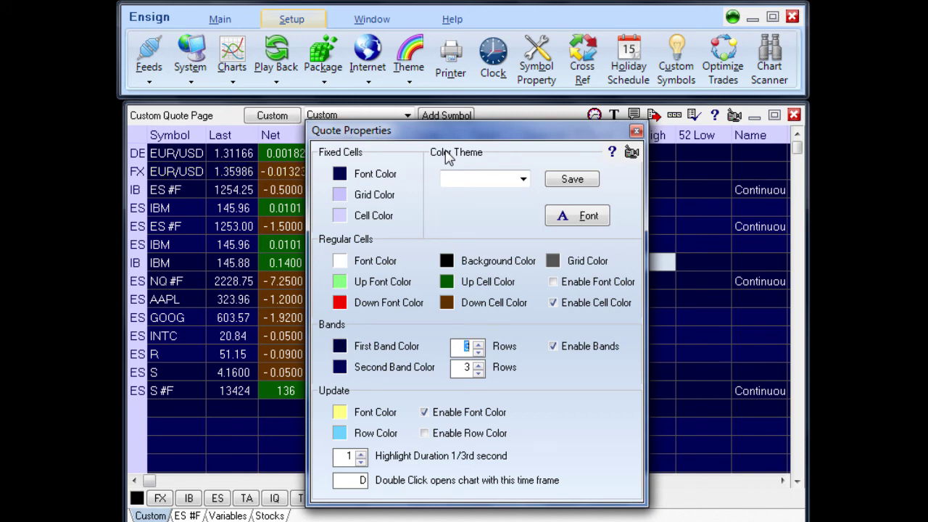
left_click(633, 153)
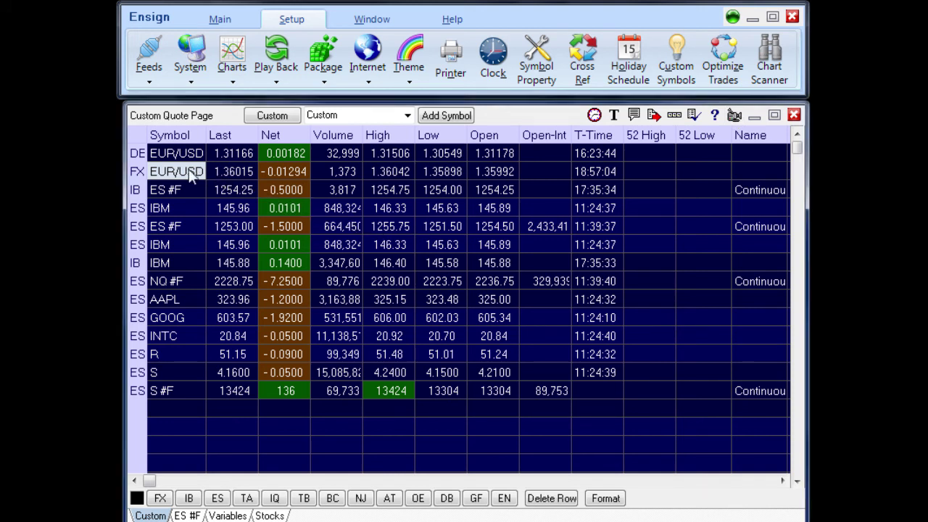
- View a 5-minute chart and the time and sales list for the FX EUR/USD symbol, closing each after viewing
left_click(595, 116)
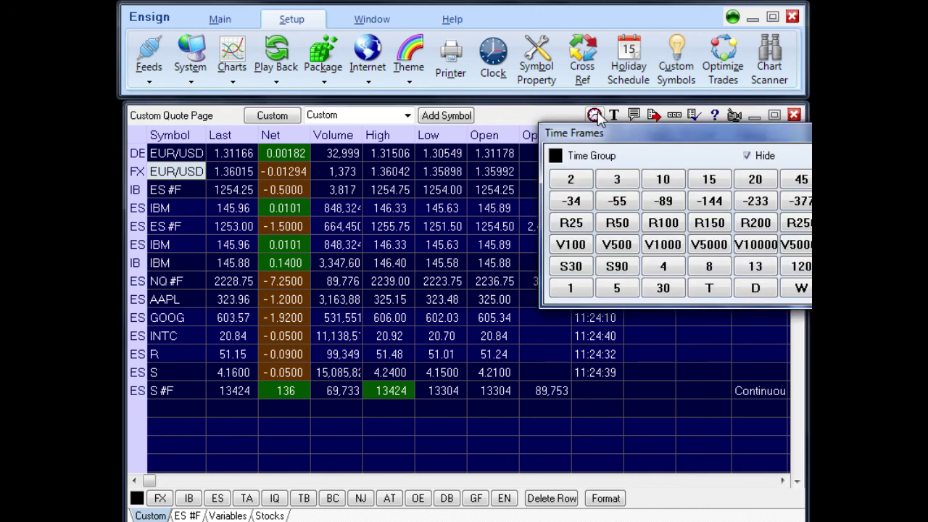
left_click_drag(616, 138, 459, 131)
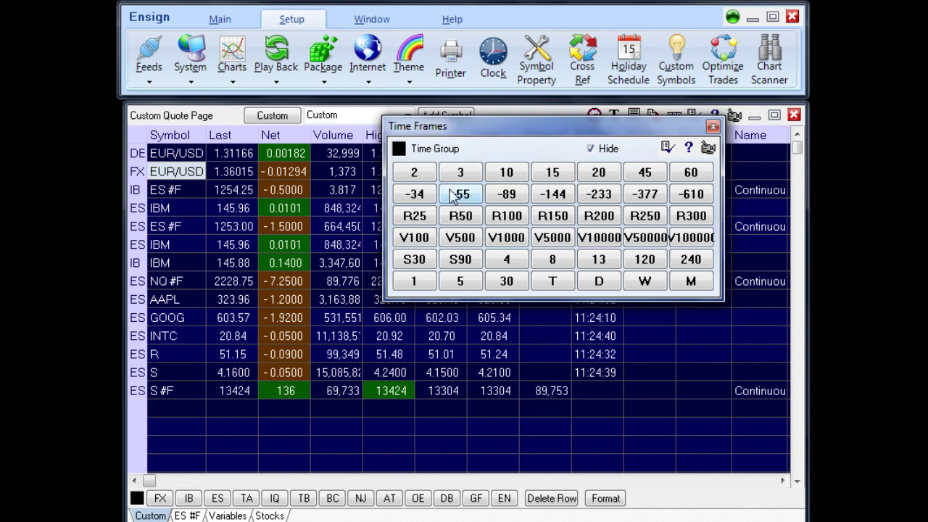
left_click(469, 285)
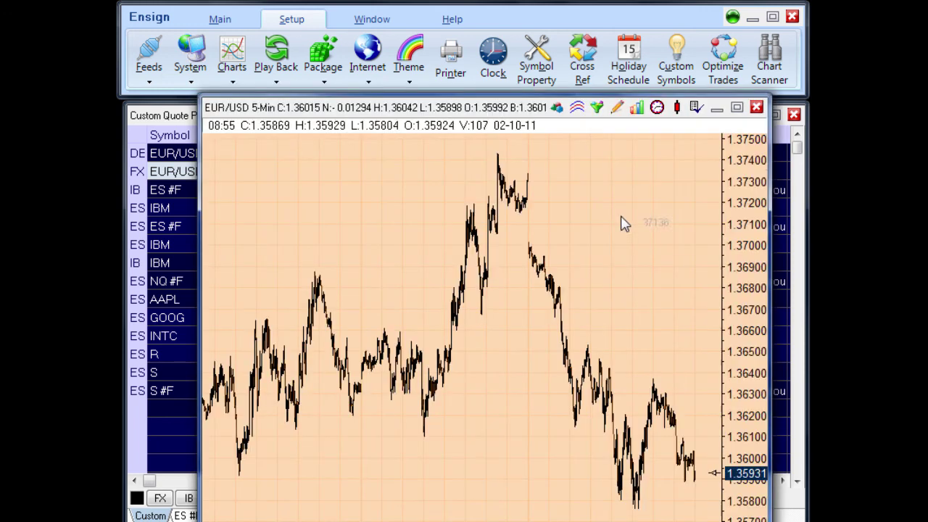
left_click(755, 111)
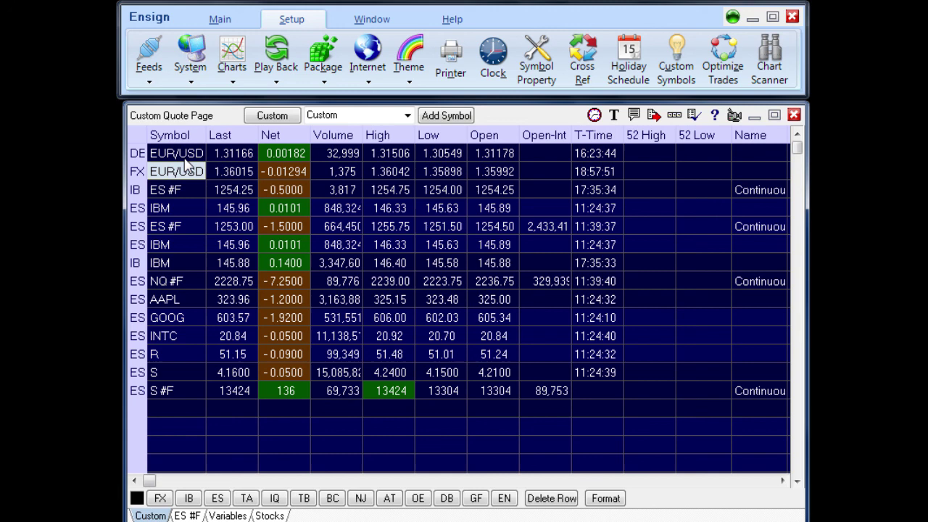
left_click(615, 118)
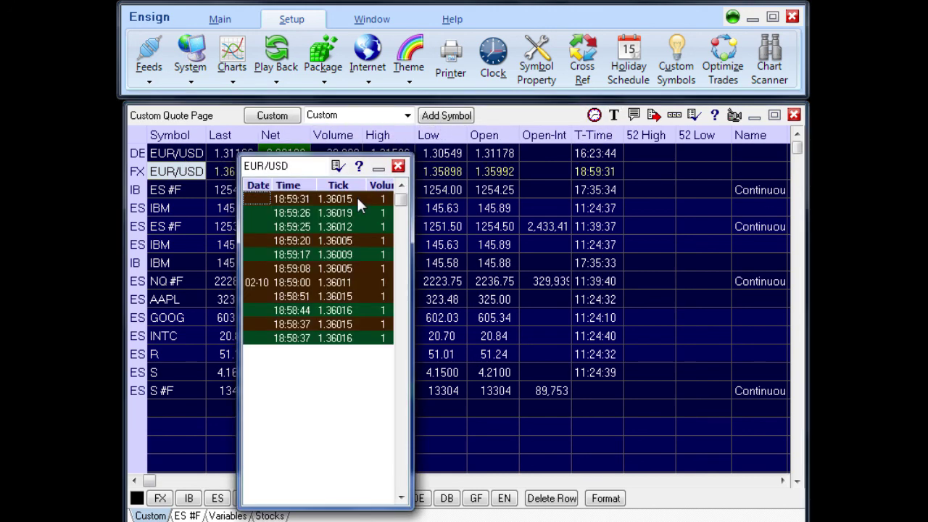
left_click(398, 167)
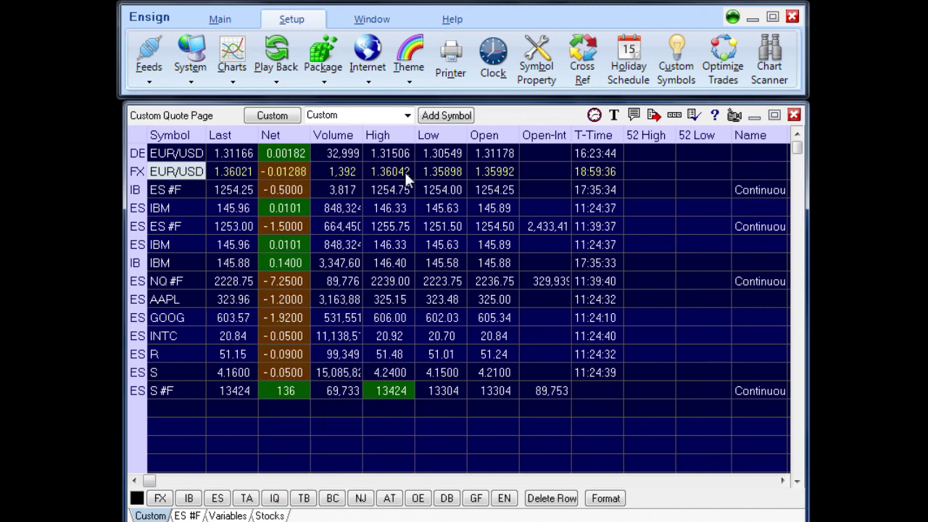